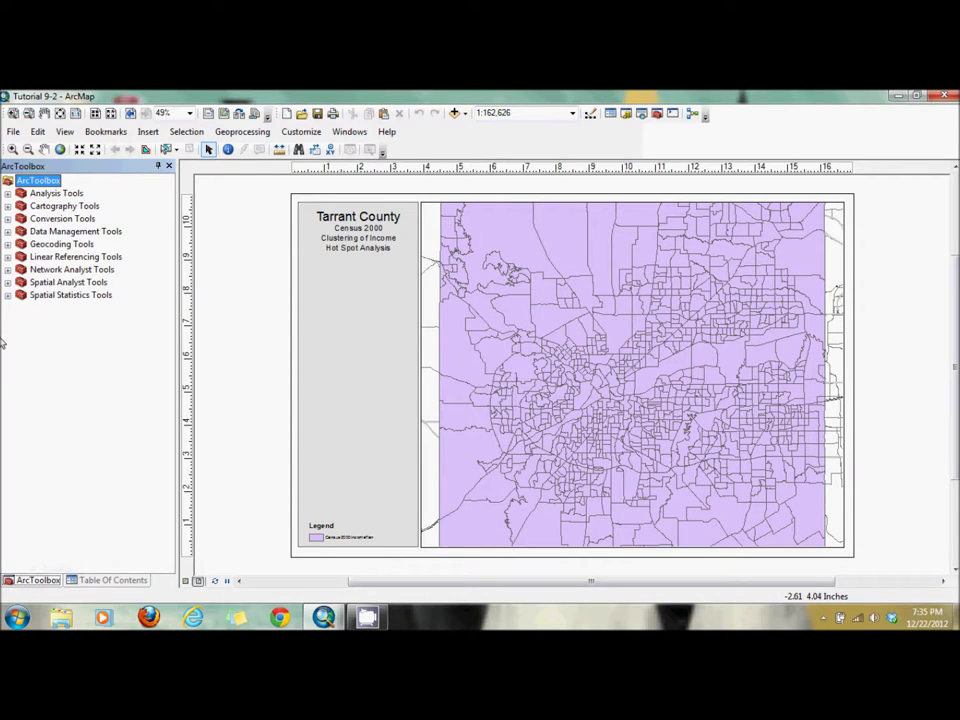
# Step: Open Hot Spot Analysis with Rendering from Spatial Statistics Tools > Rendering
pyautogui.click(8, 295)
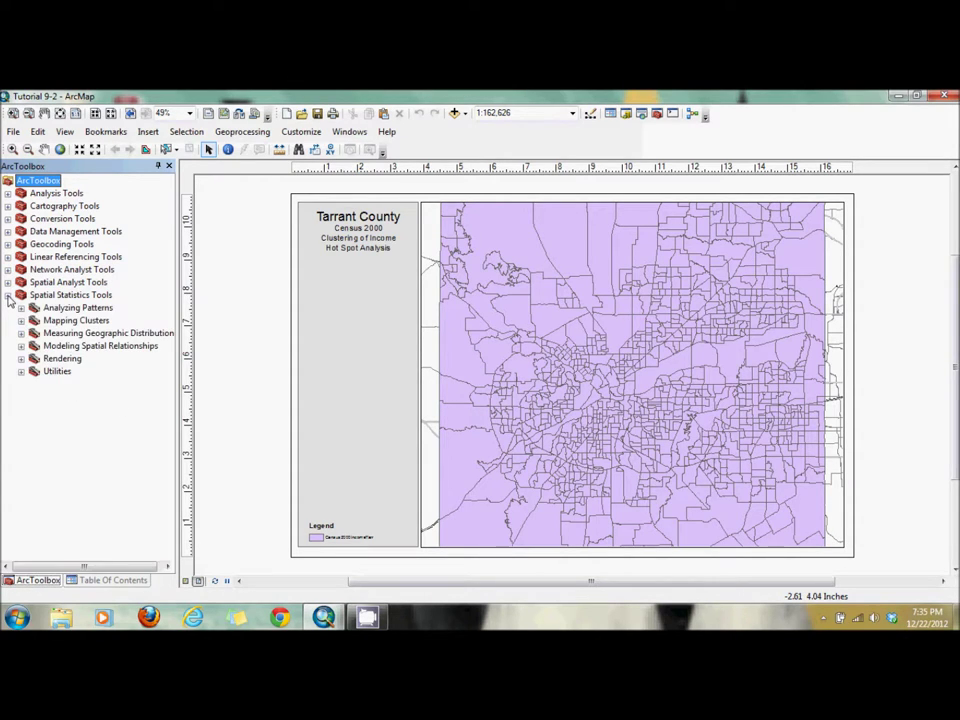
pyautogui.click(21, 359)
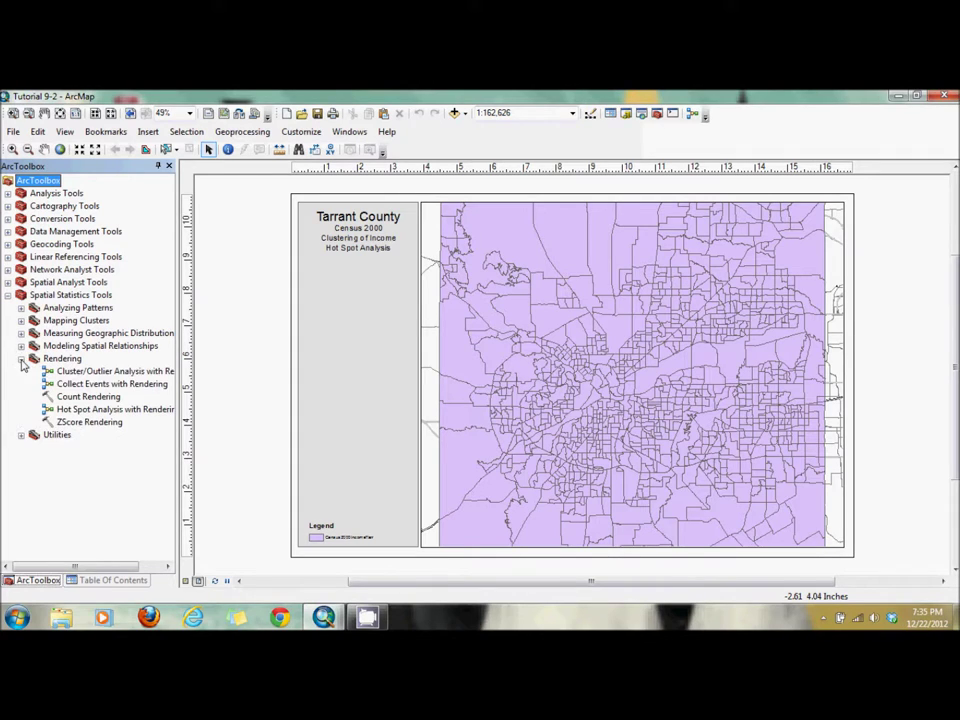
pyautogui.click(84, 411)
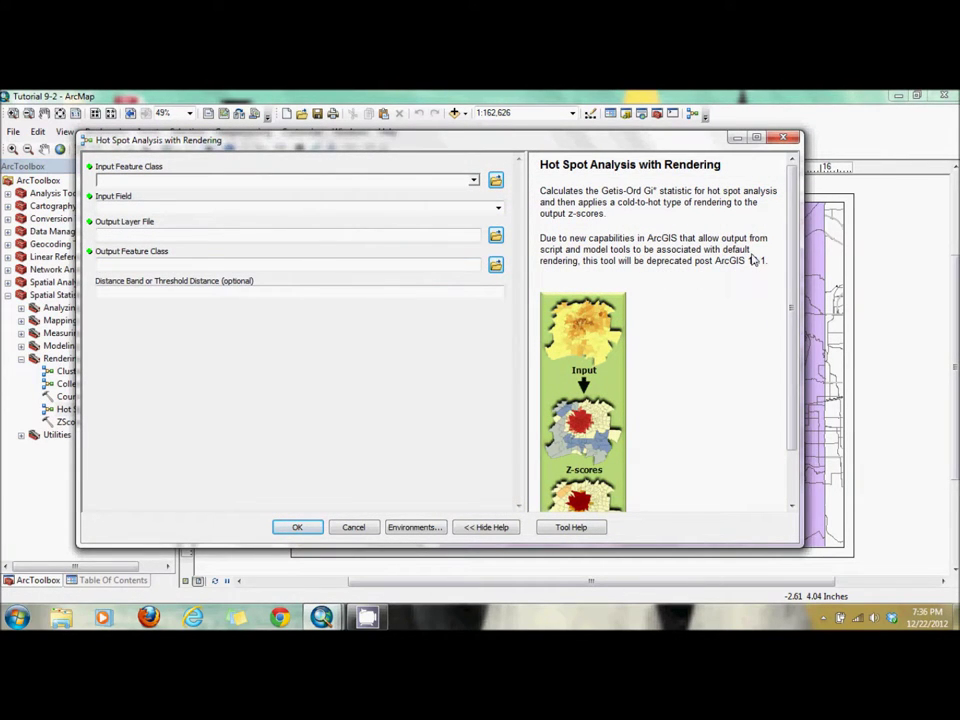
# Step: Set input Census2000IncomeTarr, field P053001, and output layer file GetisTarrant.lyr
pyautogui.click(473, 180)
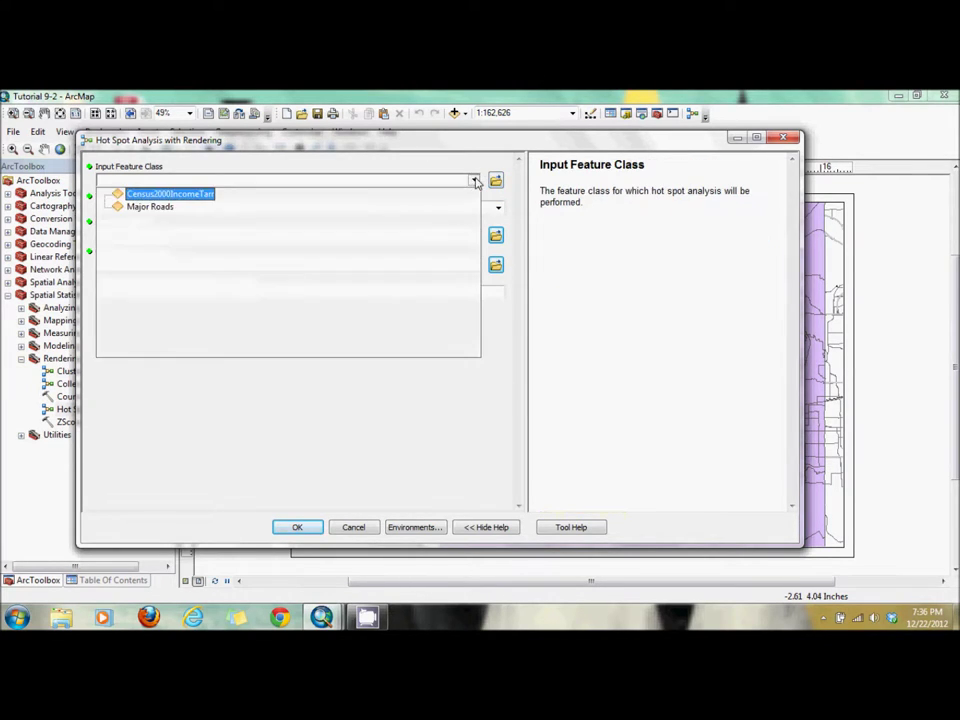
pyautogui.click(377, 195)
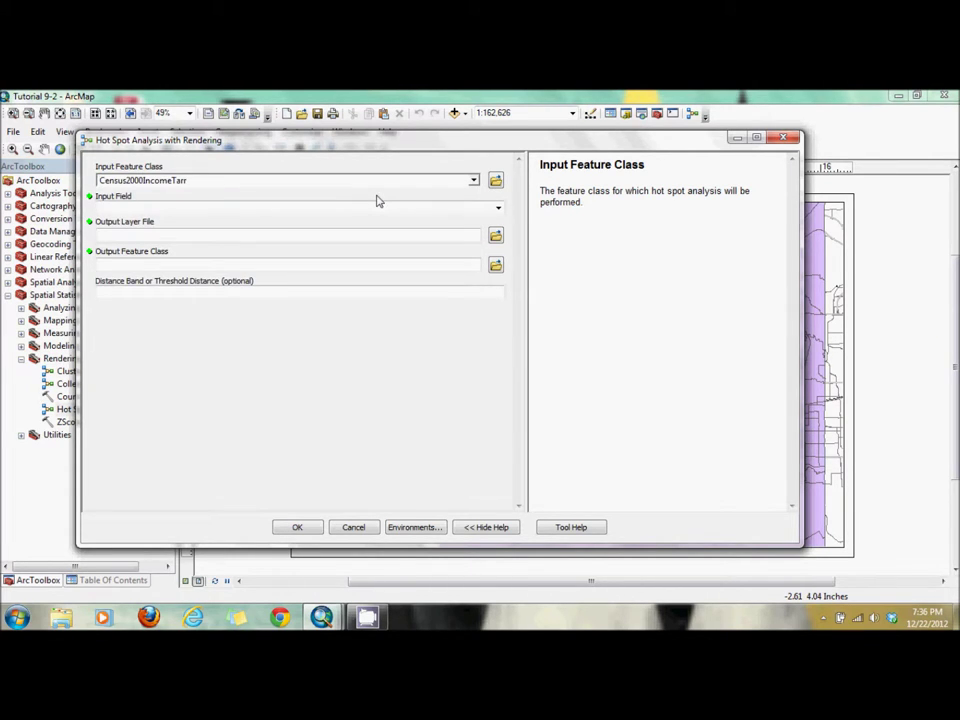
pyautogui.click(498, 208)
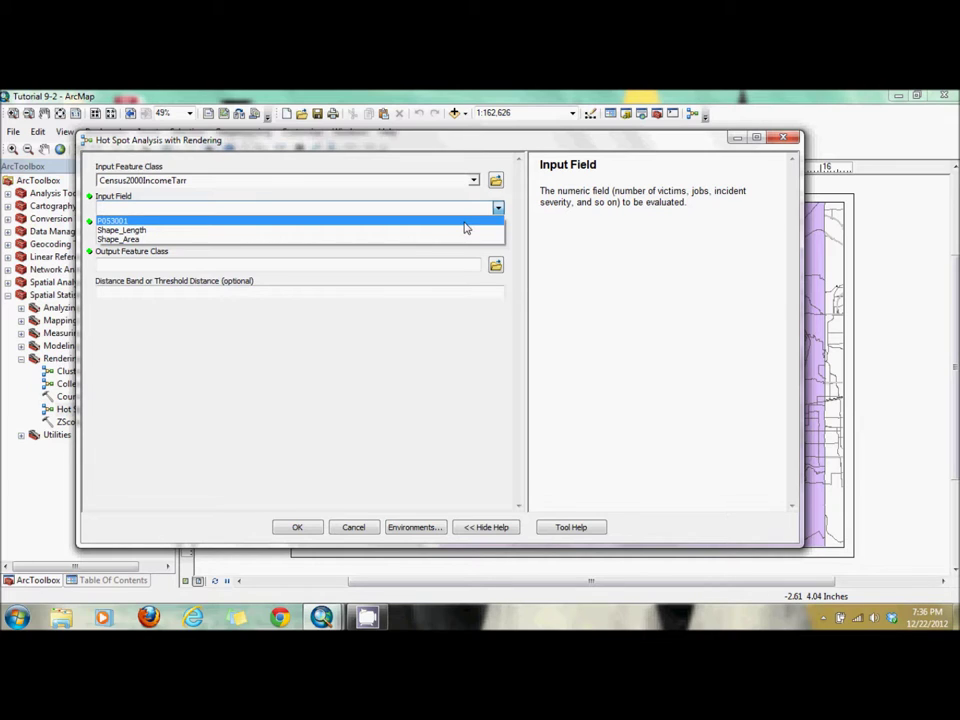
pyautogui.click(464, 222)
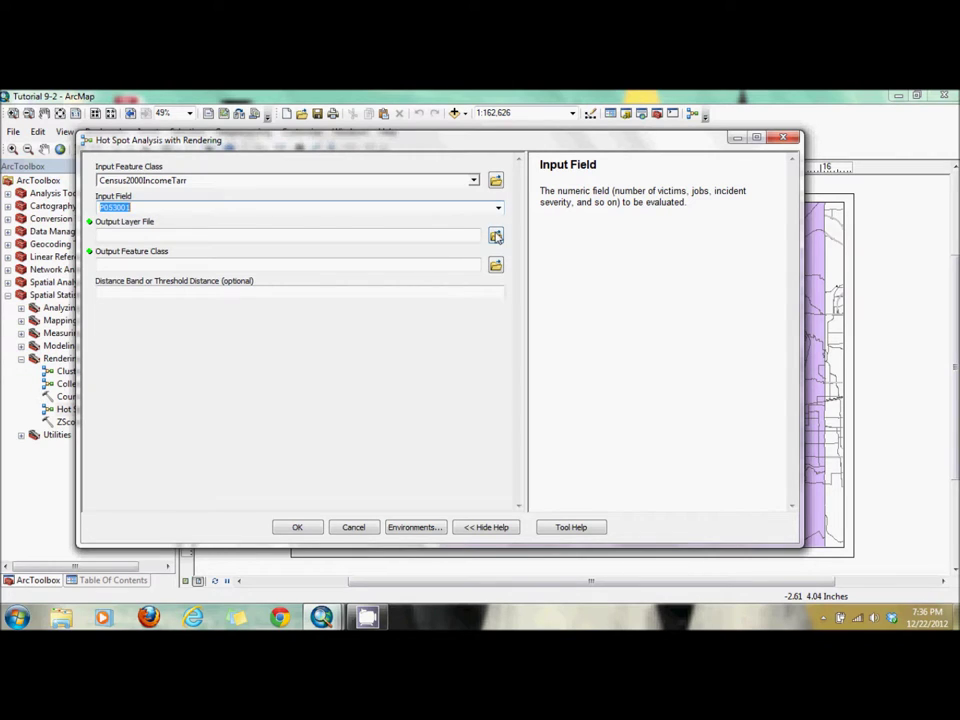
pyautogui.click(495, 234)
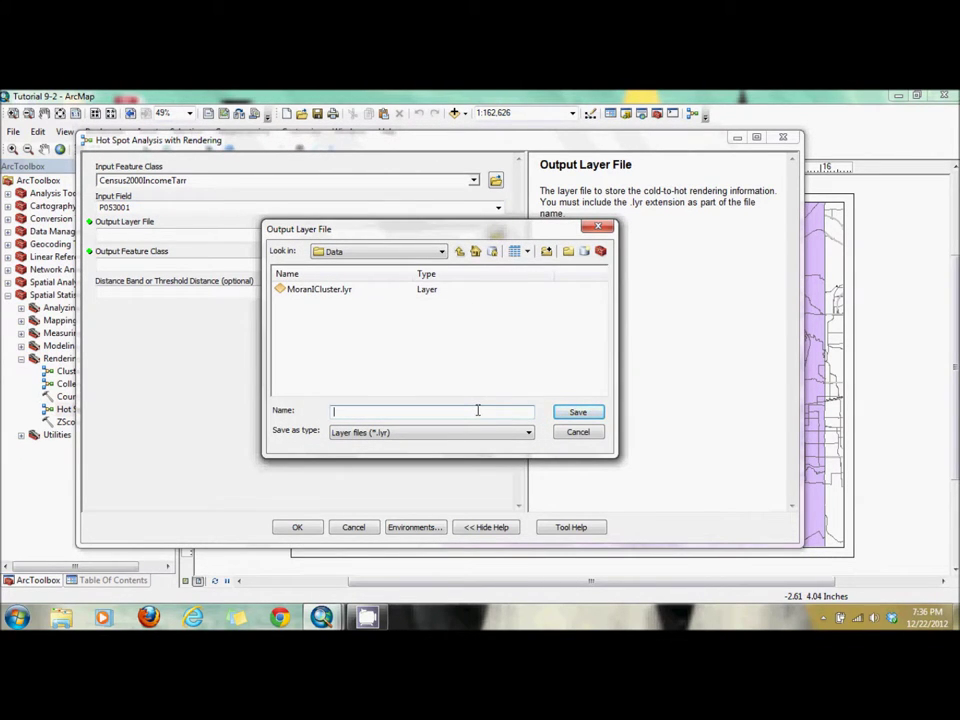
pyautogui.write('GetisTarrant')
pyautogui.click(596, 412)
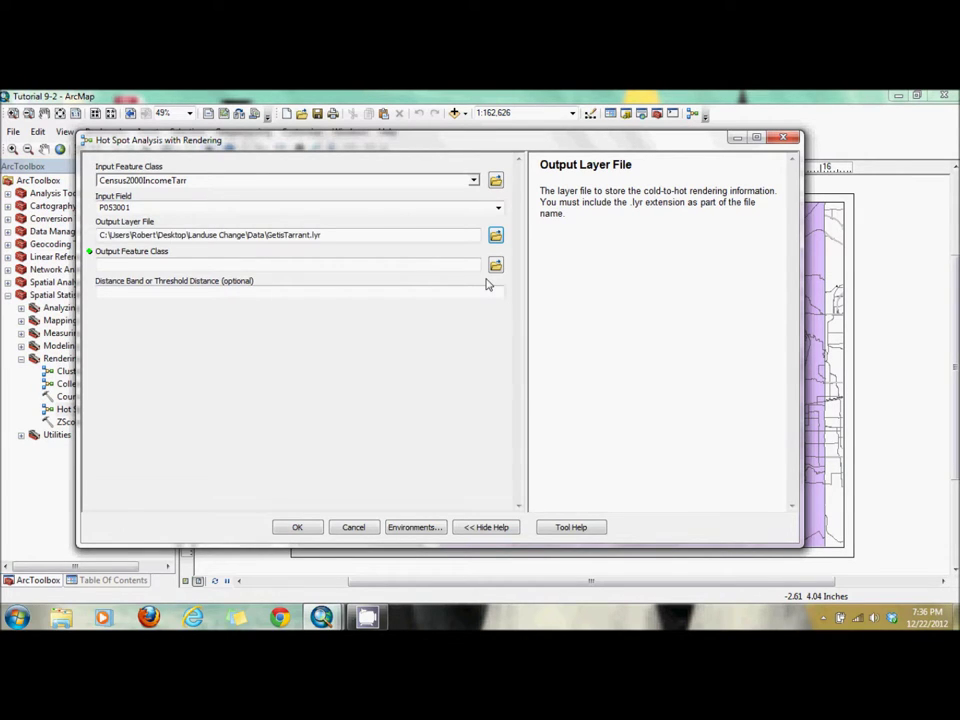
# Step: Save the output feature class as GetisTarrant.shp, set a 5280 distance band, and run the tool
pyautogui.click(495, 265)
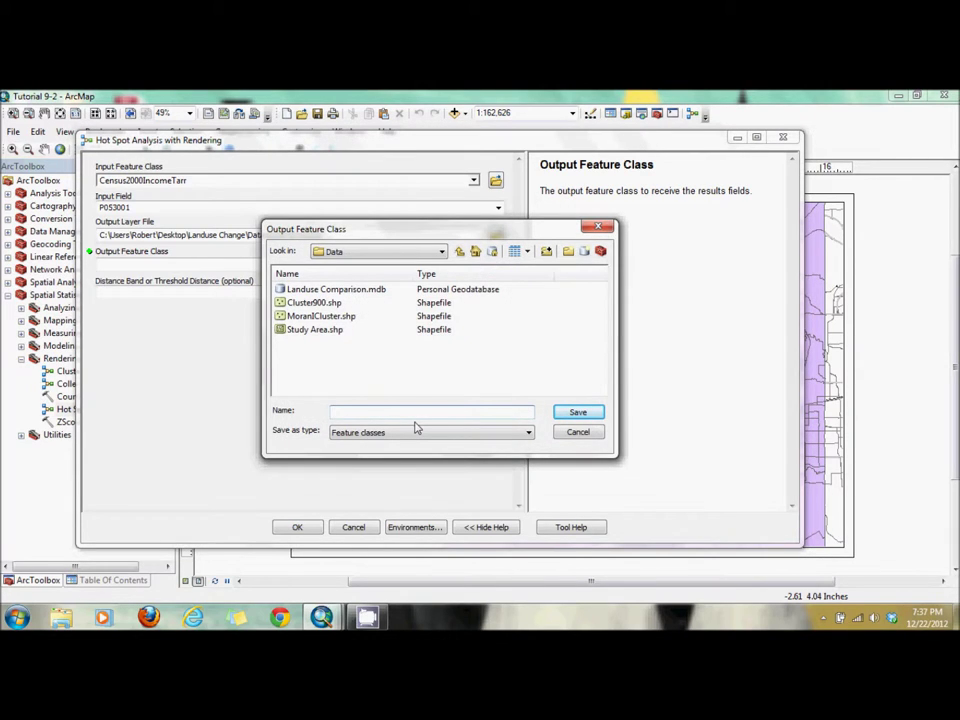
pyautogui.write('GetisTarrant')
pyautogui.click(589, 411)
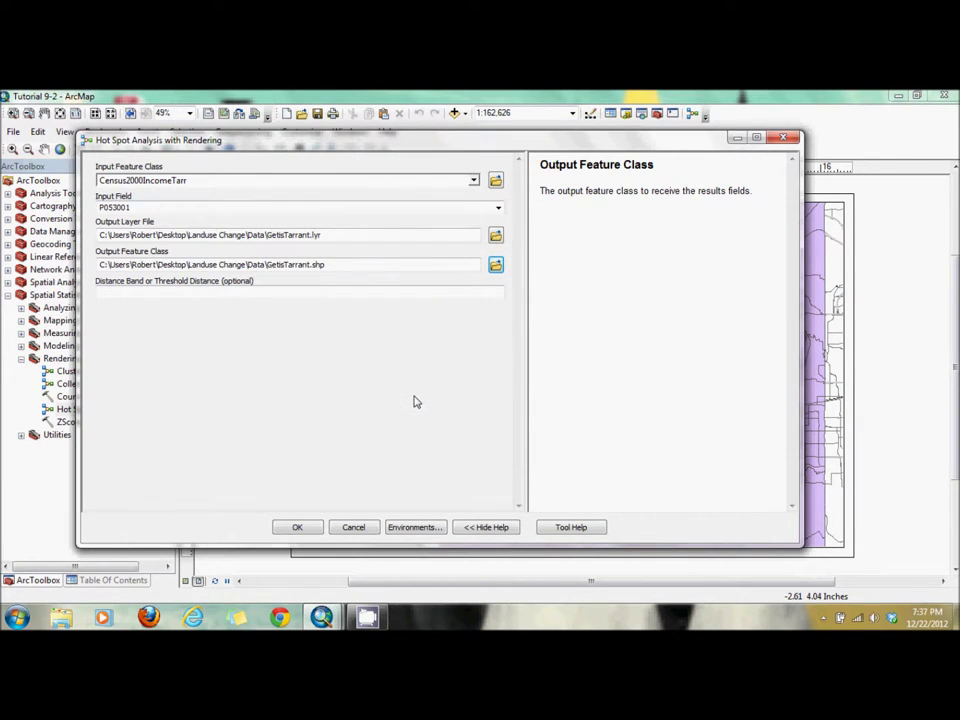
pyautogui.click(478, 290)
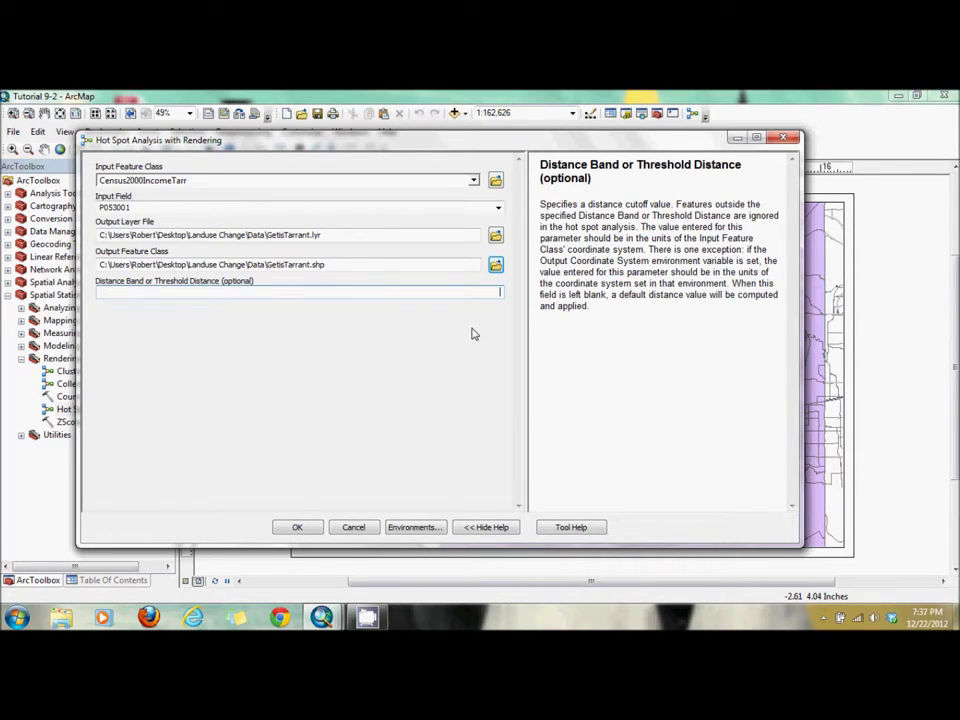
pyautogui.write('5280')
pyautogui.click(305, 526)
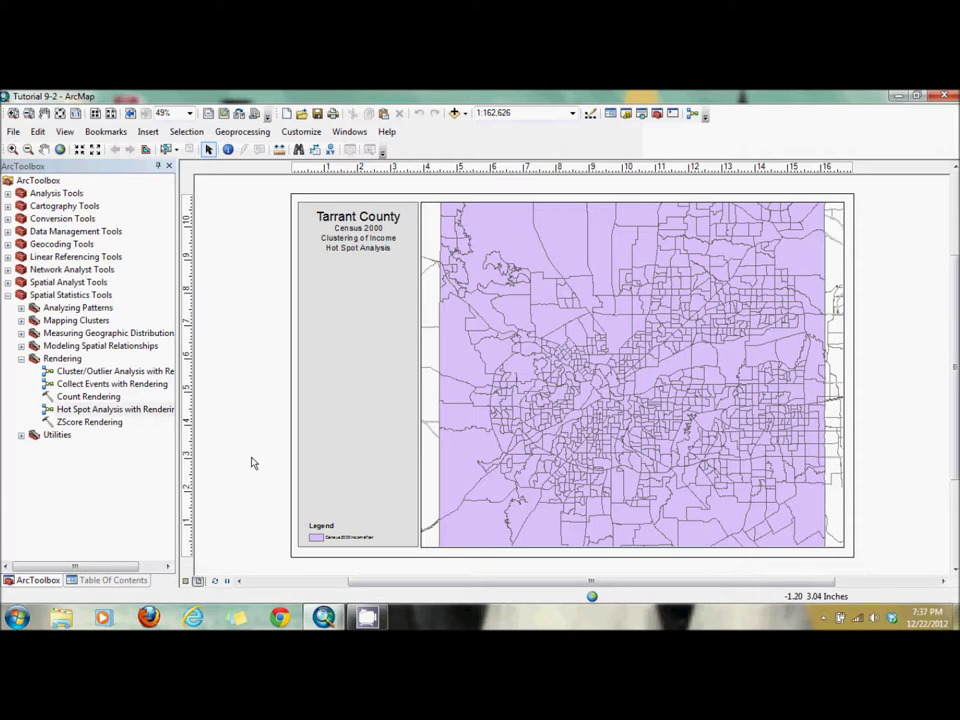
# Step: Inspect the new GetisTarrant layer's GiZScore classes in the Table of Contents, then return to ArcToolbox
pyautogui.click(103, 582)
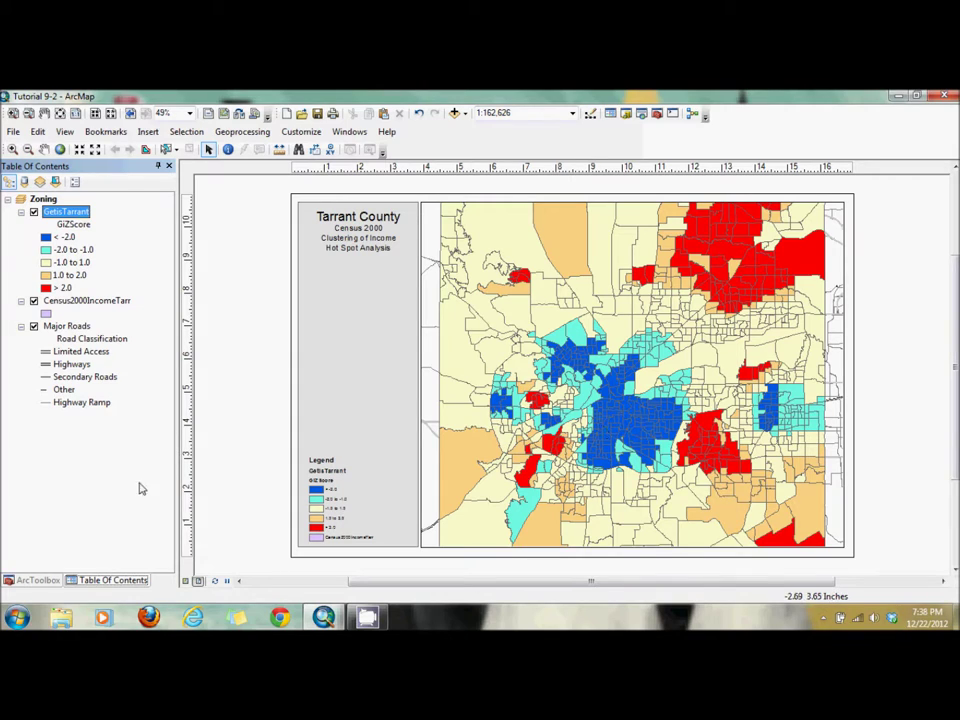
pyautogui.click(37, 580)
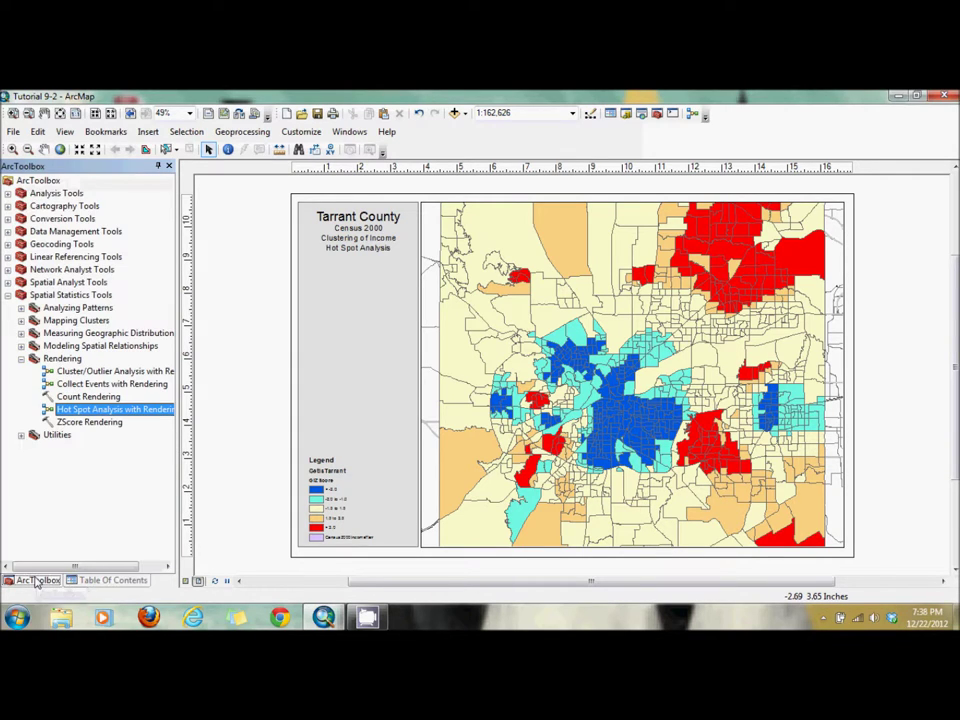
# Step: Open Hot Spot Analysis (Getis-Ord Gi*) from the Mapping Clusters toolset
pyautogui.click(21, 359)
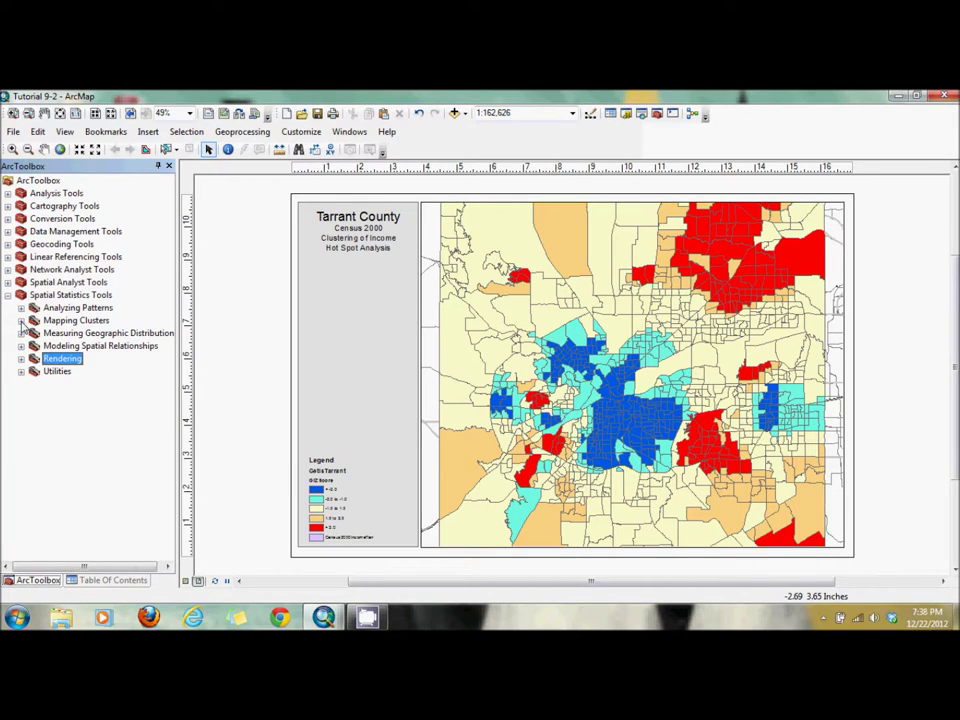
pyautogui.click(21, 321)
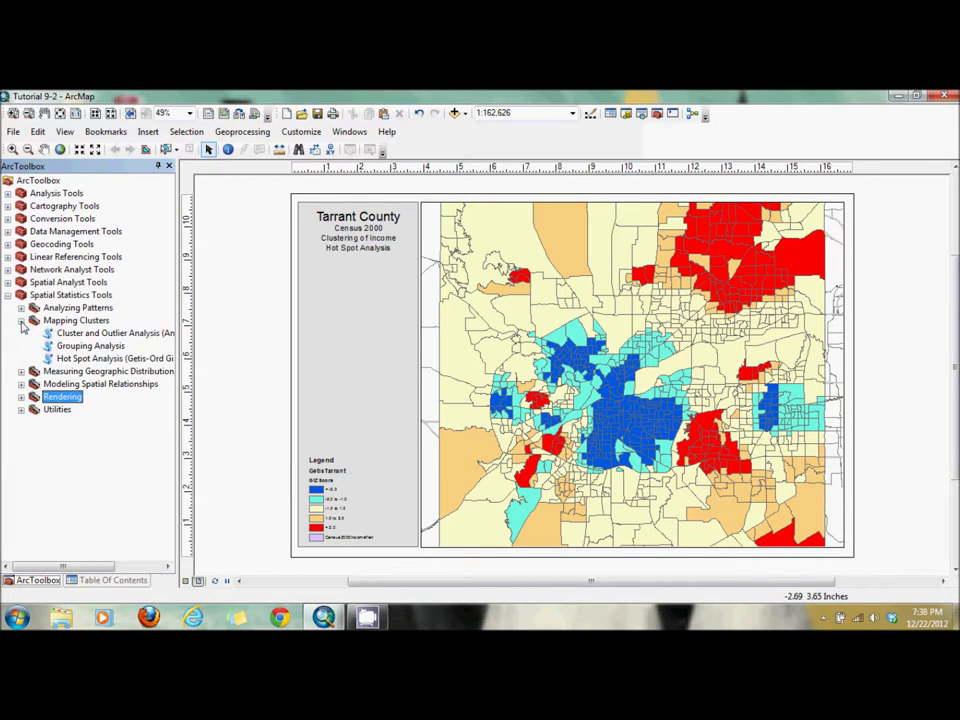
pyautogui.click(150, 362)
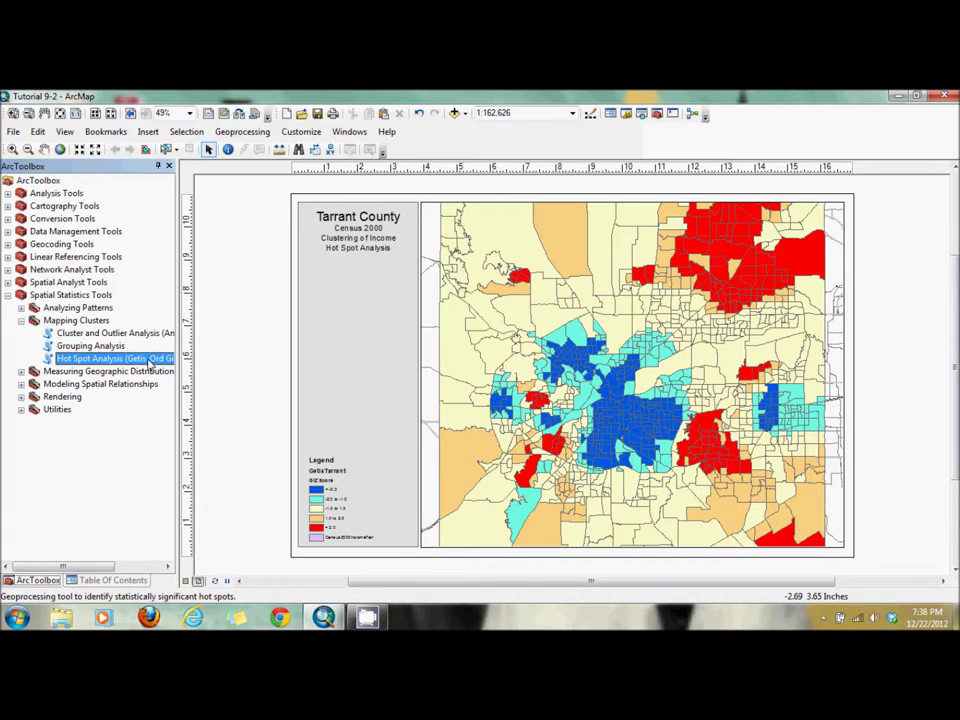
pyautogui.doubleClick(150, 362)
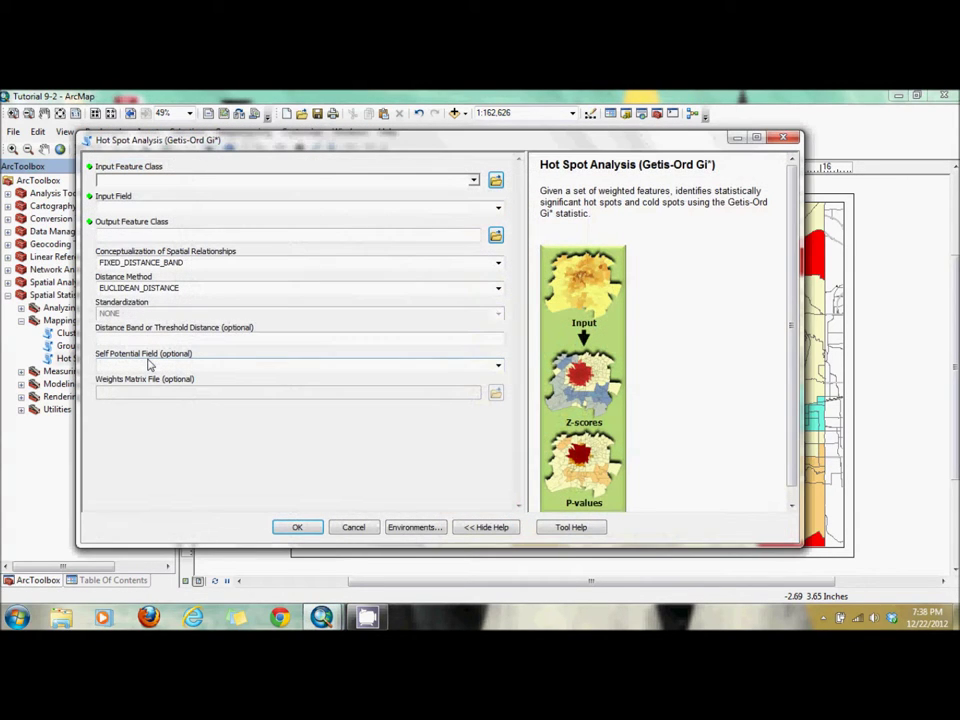
# Step: Set input Census2000IncomeTarr, field P053001, and output feature class Cluster5280.shp
pyautogui.click(474, 181)
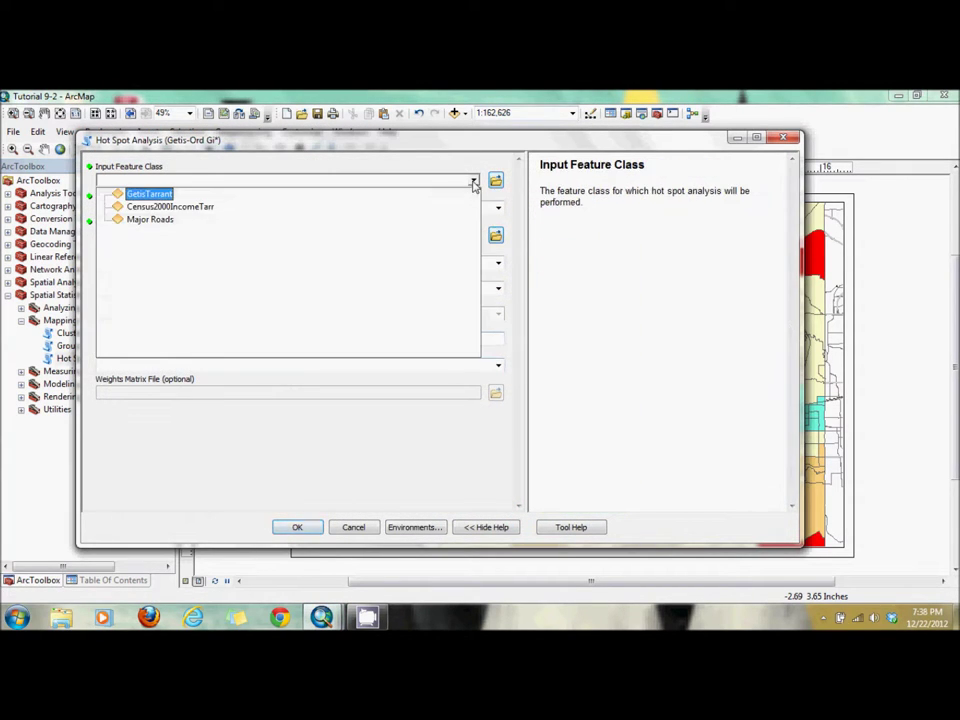
pyautogui.click(424, 210)
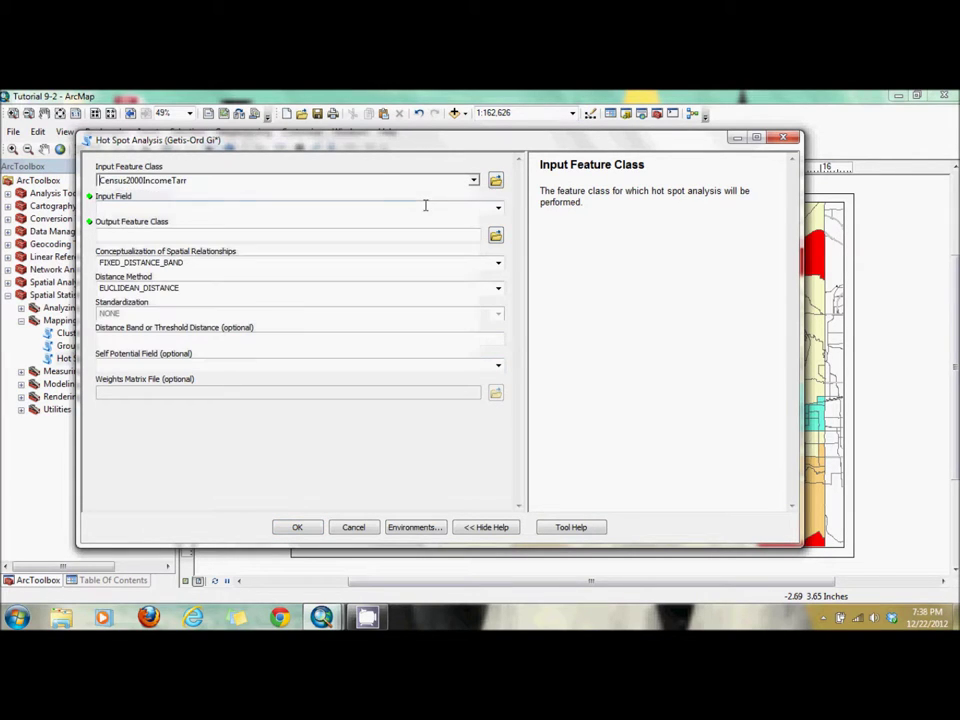
pyautogui.click(498, 208)
pyautogui.click(476, 218)
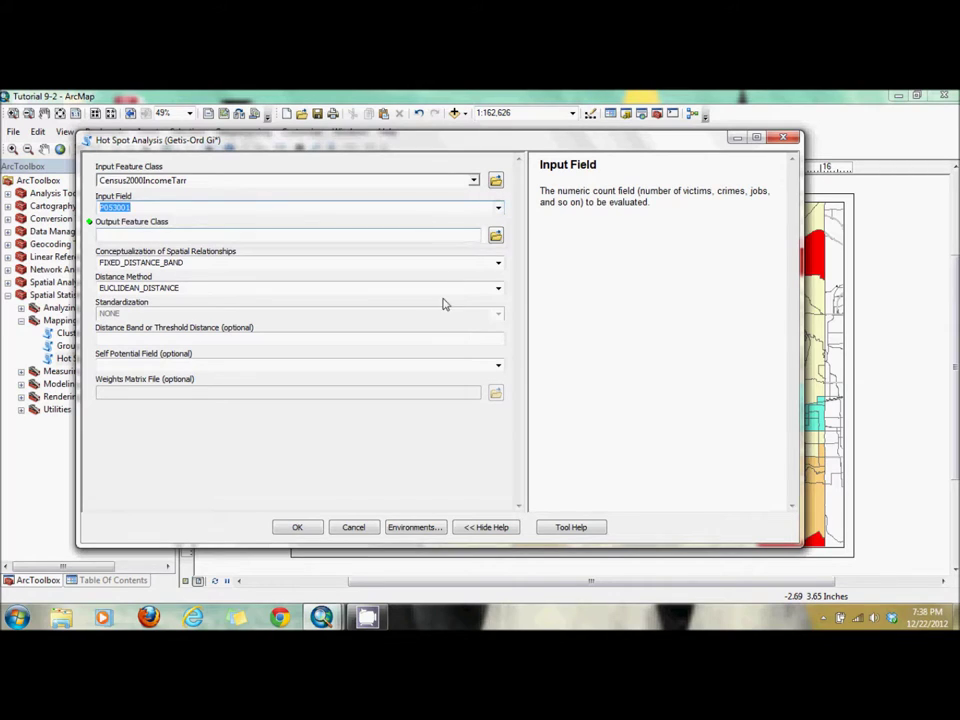
pyautogui.click(495, 233)
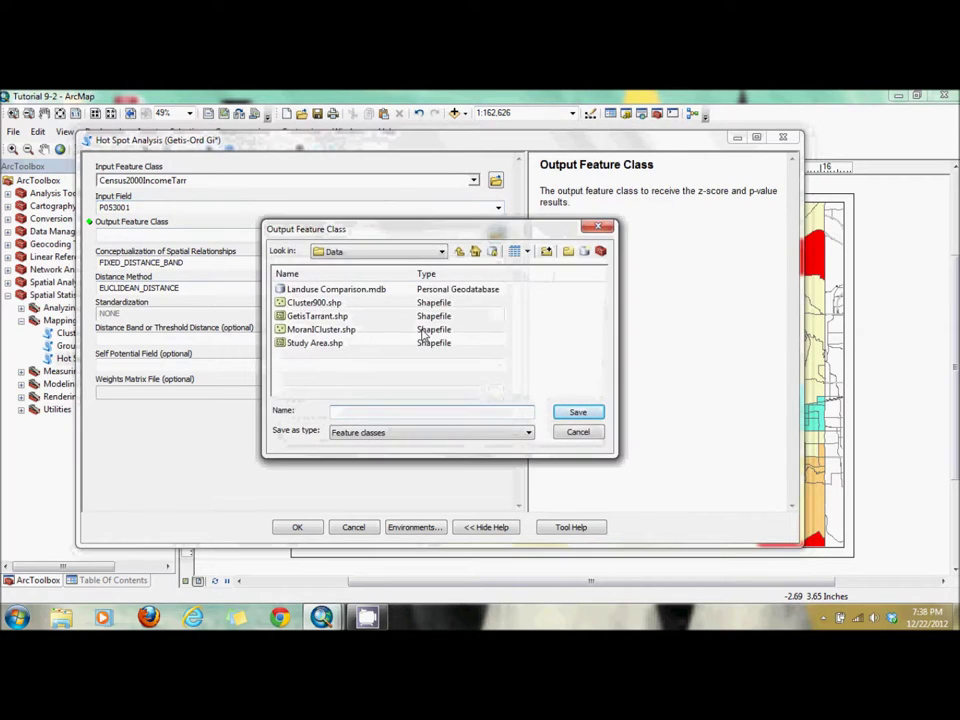
pyautogui.write('Cluster')
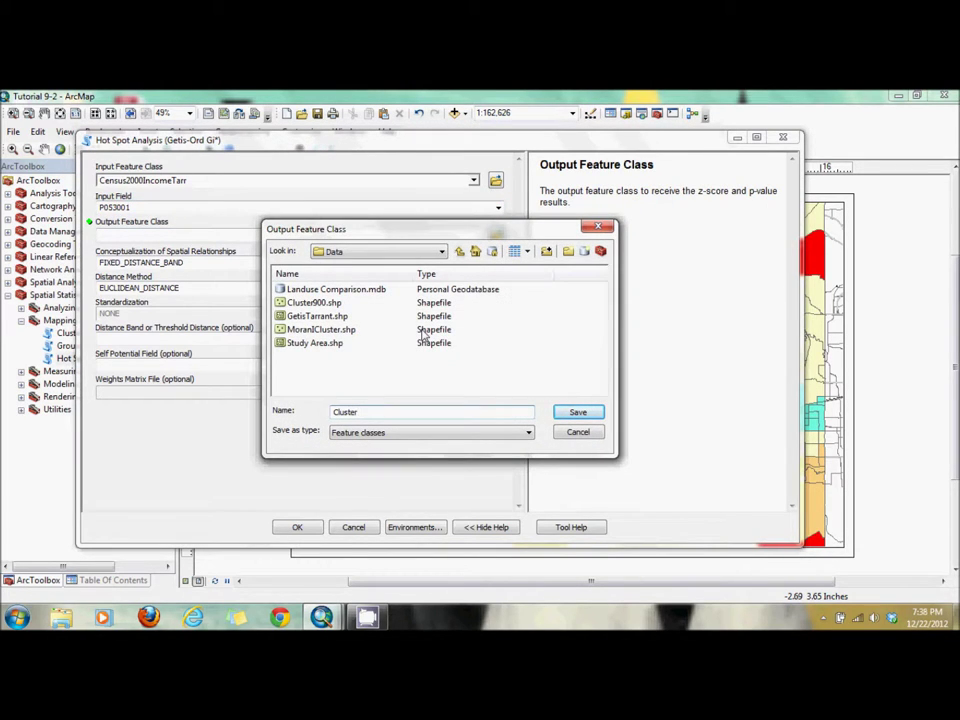
pyautogui.write('5280')
pyautogui.click(576, 413)
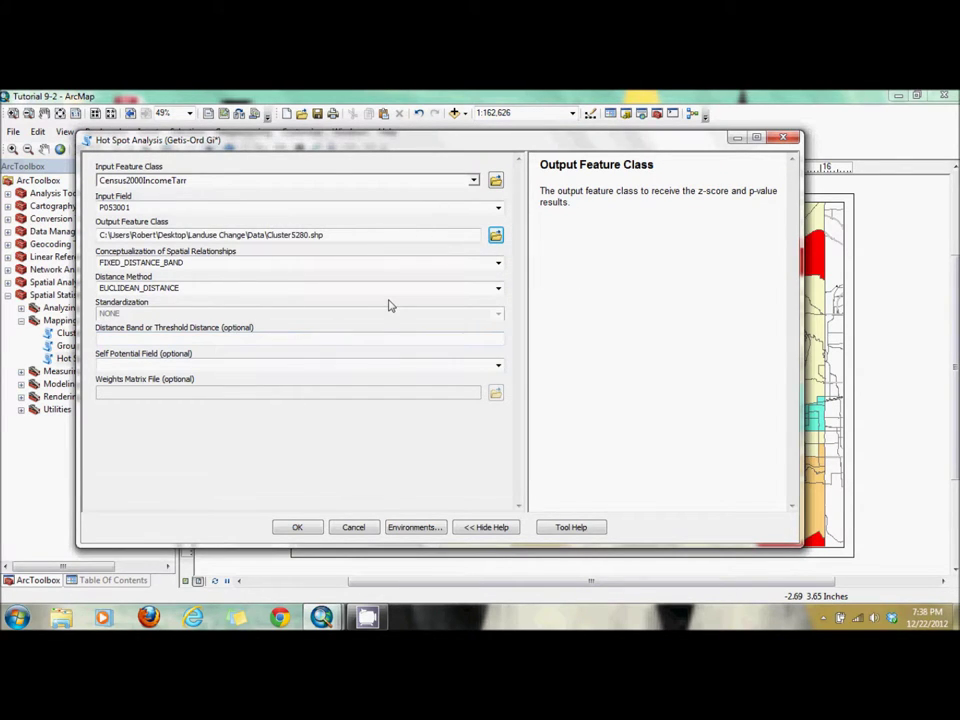
# Step: Enter a 5280 fixed distance band and start the Getis-Ord Gi* analysis
pyautogui.click(448, 266)
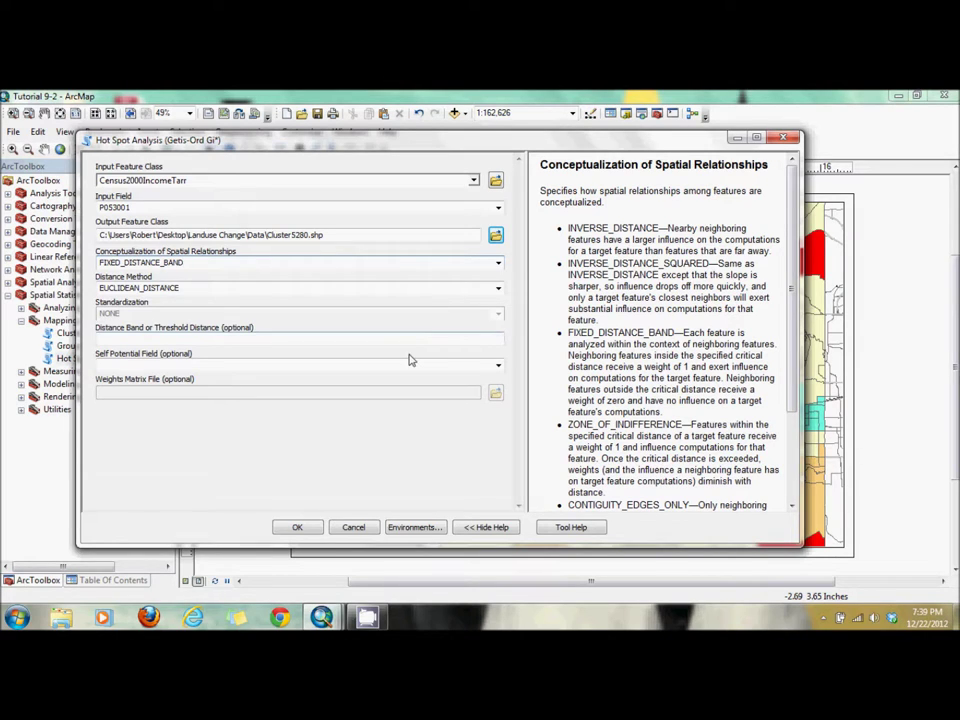
pyautogui.click(440, 344)
pyautogui.write('5280')
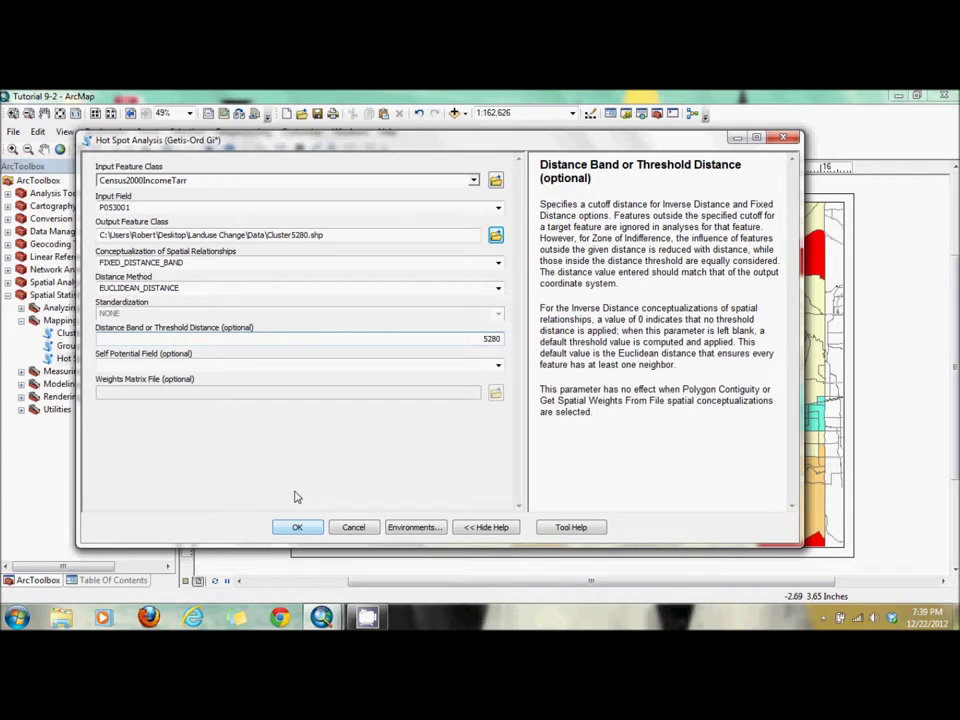
pyautogui.press('Return')
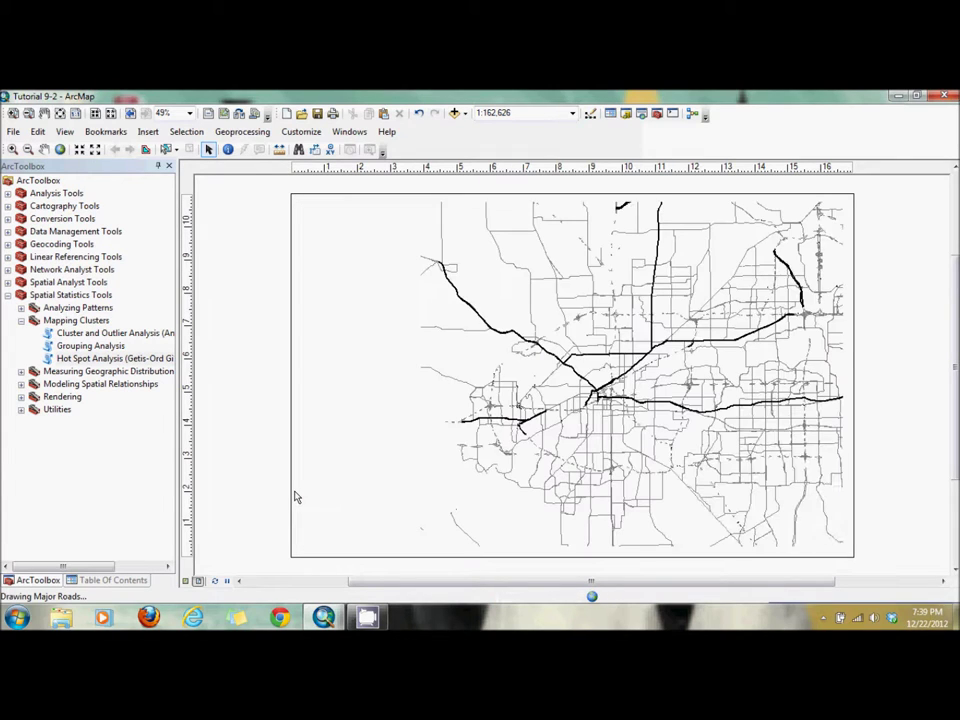
# Step: Show the Table of Contents to view the Cluster5280 layer's GiZScore legend
pyautogui.click(108, 580)
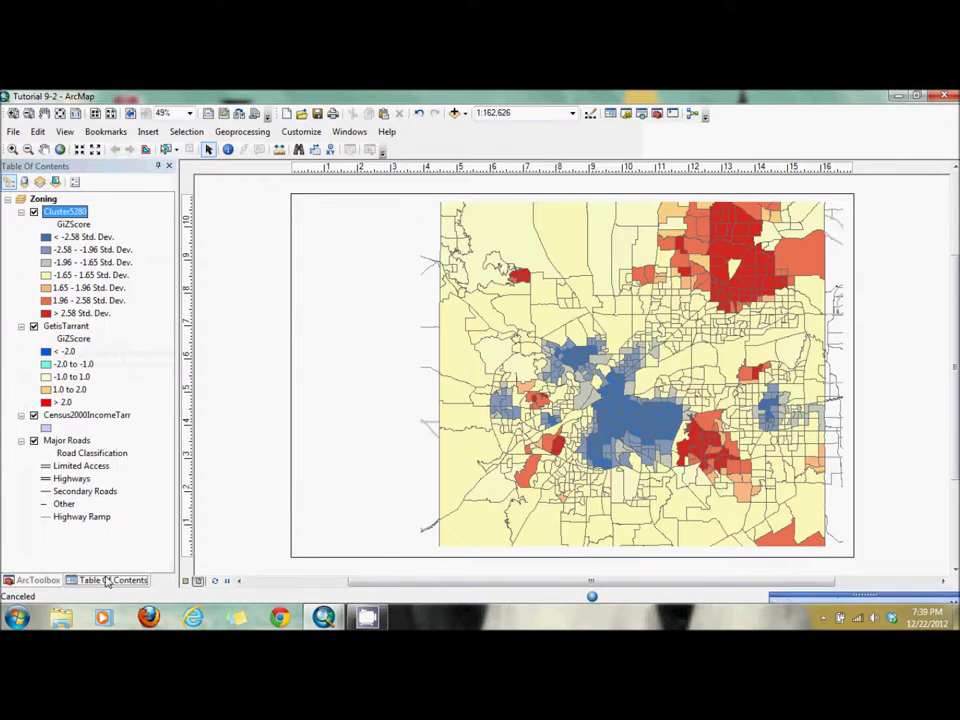